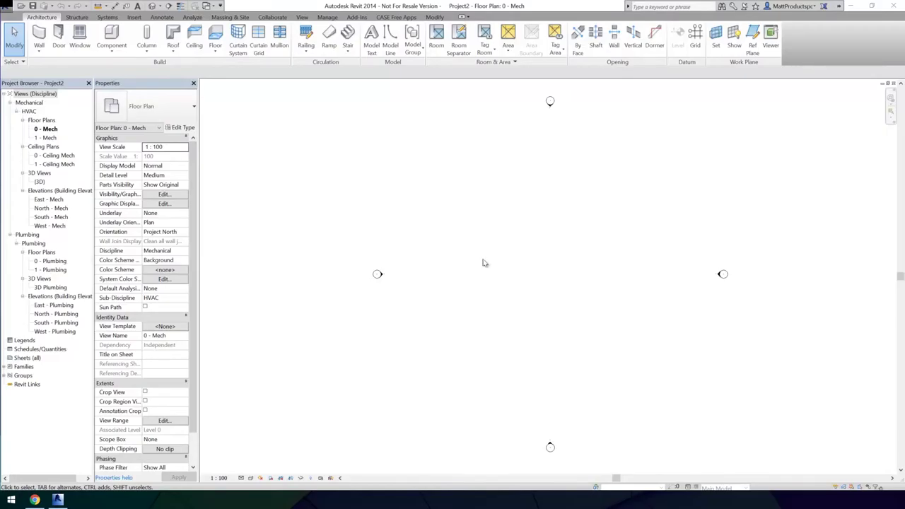
Step: From Project2's floor plan, bring up the Open dialog with Ctrl+O to load another project
{"action": "key", "text": "ctrl+o"}
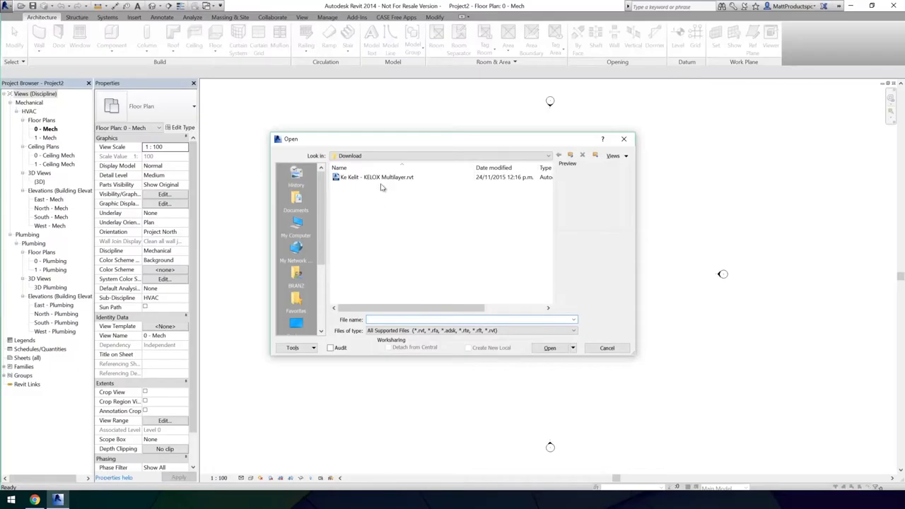
Step: Open Ke Kelit - KELOX Multilayer.rvt from the Download folder
{"action": "left_click", "coordinate": [382, 179]}
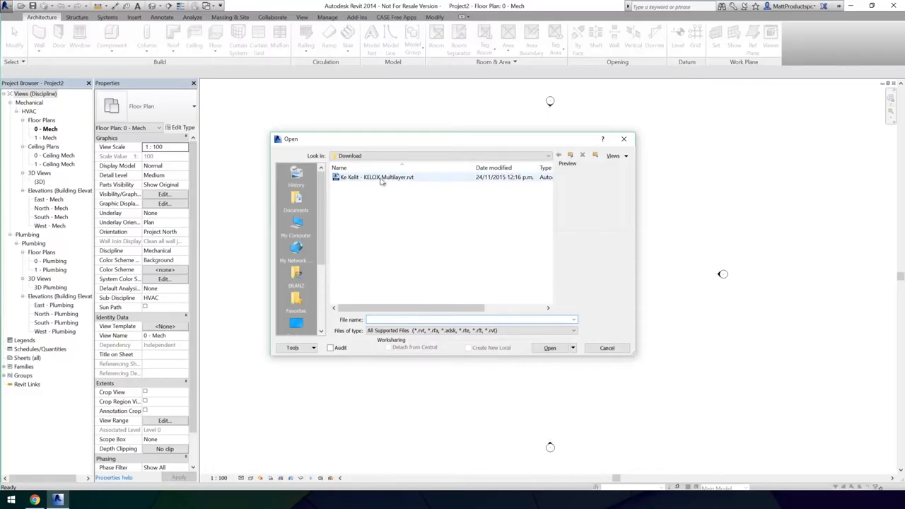
{"action": "left_click", "coordinate": [549, 348]}
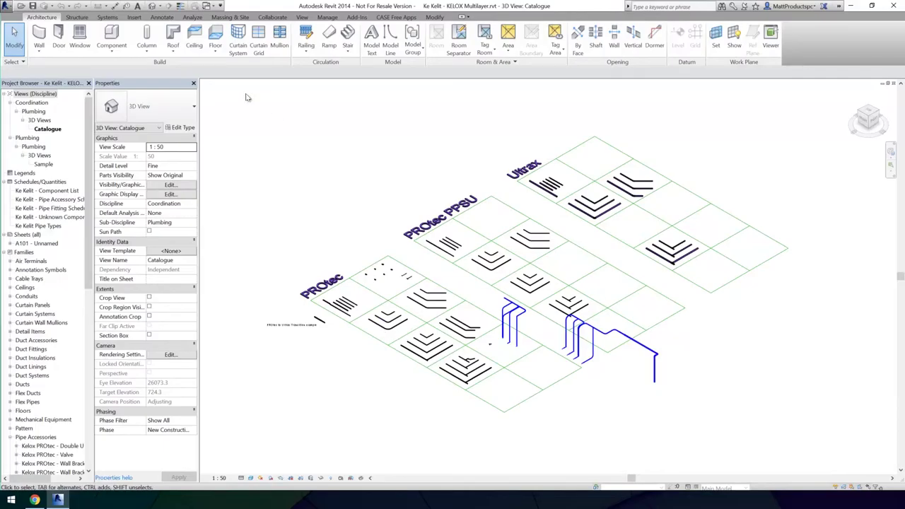
Step: Select the whole catalogue, filter out Generic Models, Lines and Model Groups, and copy the 265 remaining items
{"action": "left_click_drag", "start_coordinate": [246, 95], "coordinate": [849, 463]}
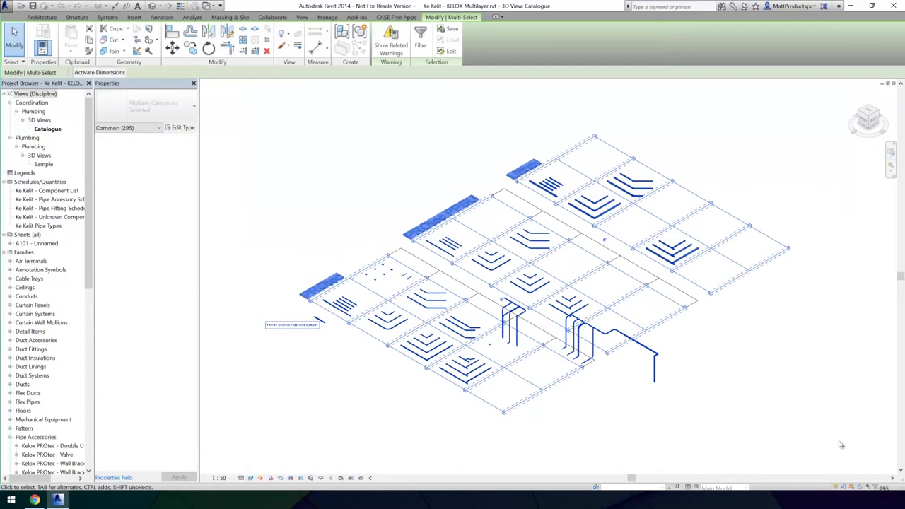
{"action": "left_click", "coordinate": [420, 41]}
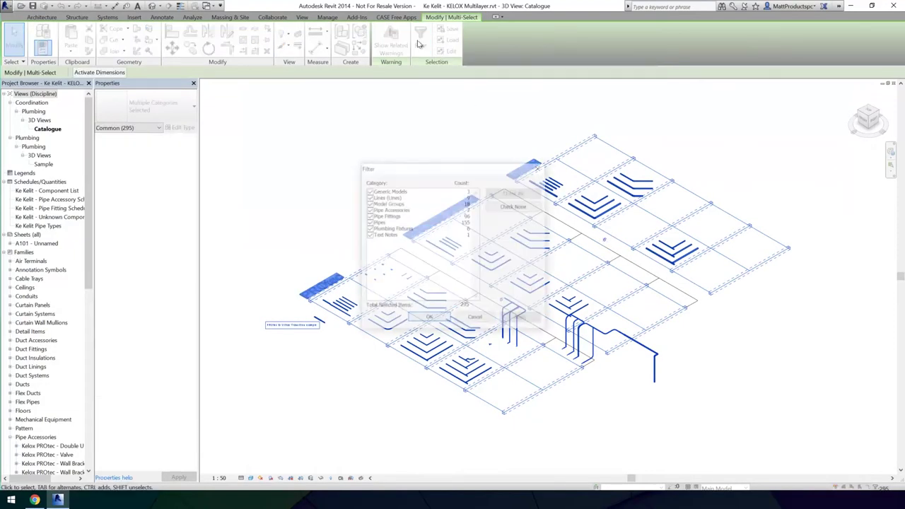
{"action": "left_click", "coordinate": [368, 190]}
{"action": "left_click", "coordinate": [367, 196]}
{"action": "left_click", "coordinate": [368, 203]}
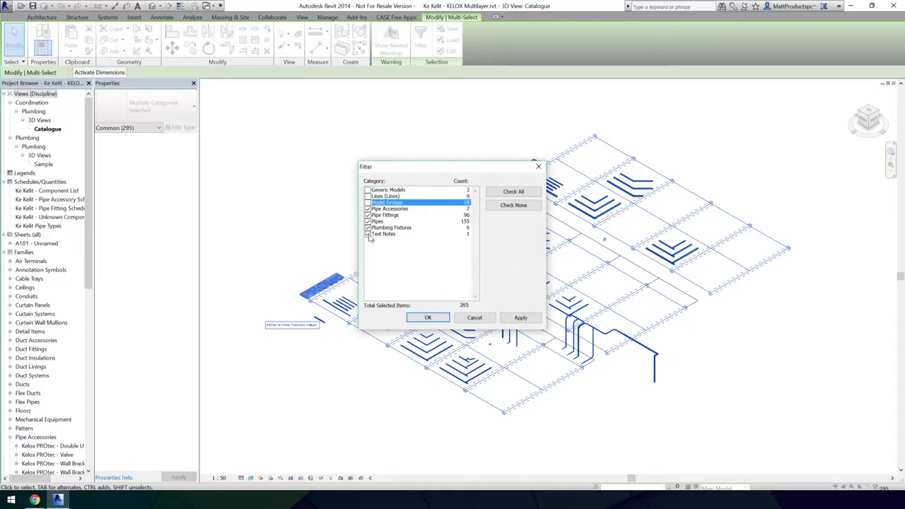
{"action": "left_click", "coordinate": [371, 234]}
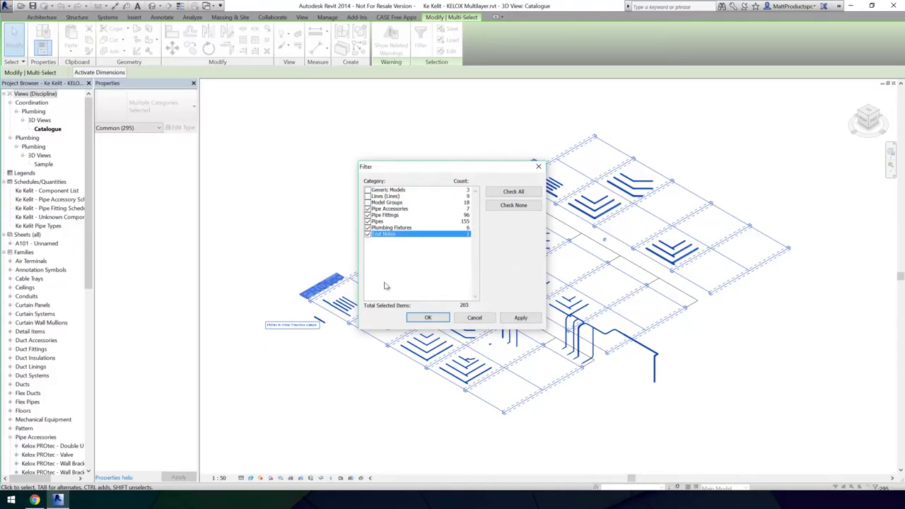
{"action": "left_click", "coordinate": [422, 318]}
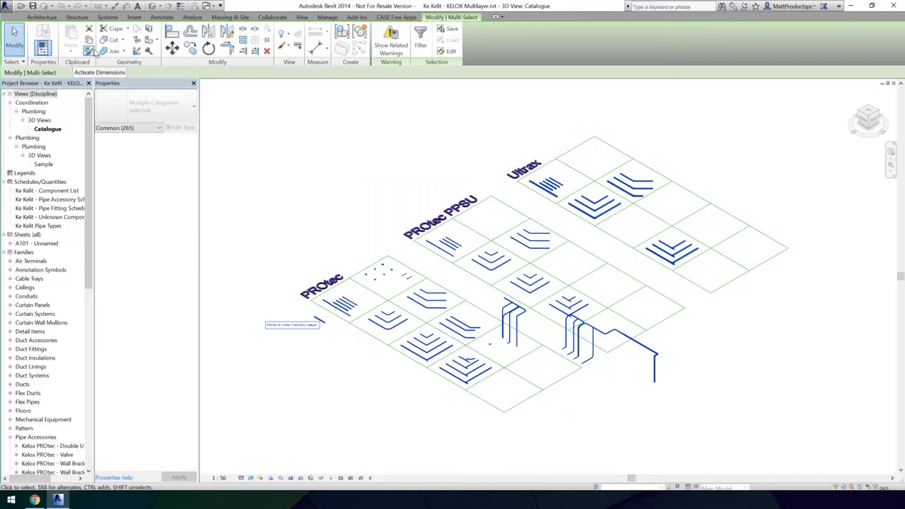
{"action": "left_click", "coordinate": [90, 41]}
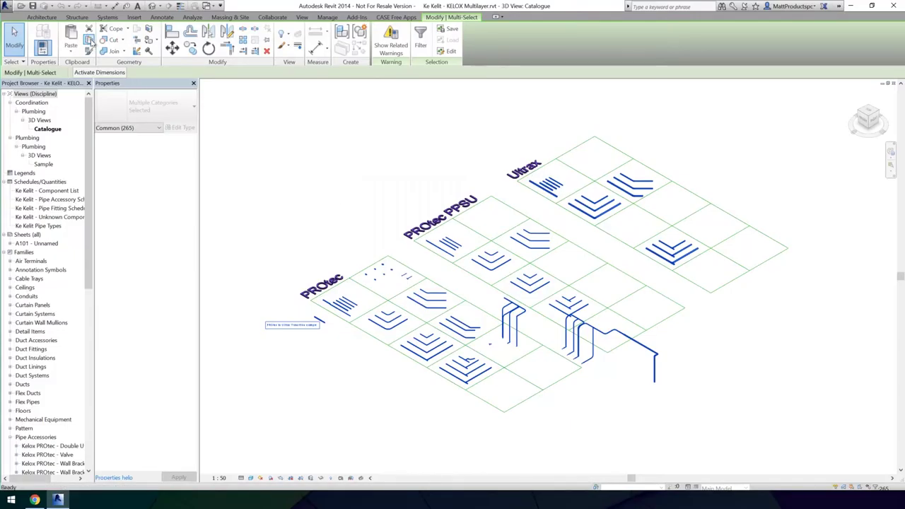
{"action": "left_click", "coordinate": [208, 6]}
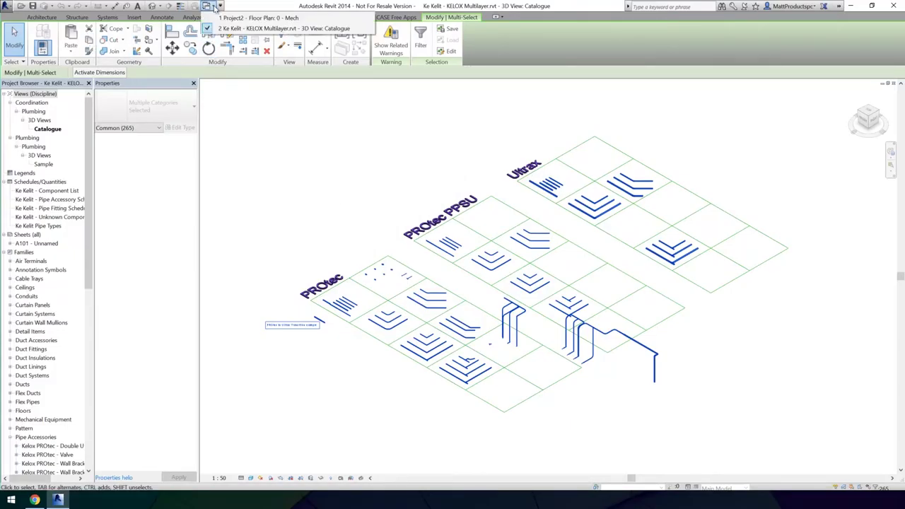
Step: Paste the copied KELOX catalogue items into an empty area of Project2's 0 - Mech plan
{"action": "left_click", "coordinate": [239, 18]}
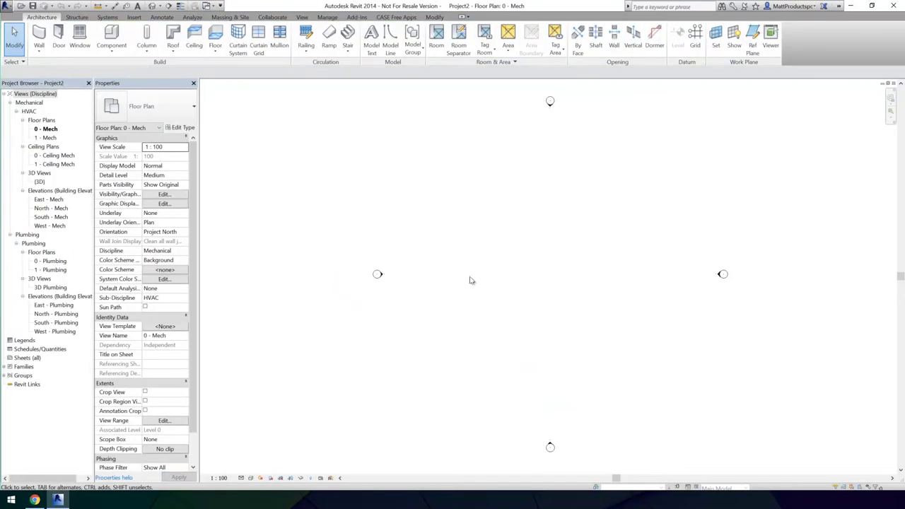
{"action": "middle_click_drag", "start_coordinate": [815, 293], "coordinate": [367, 283]}
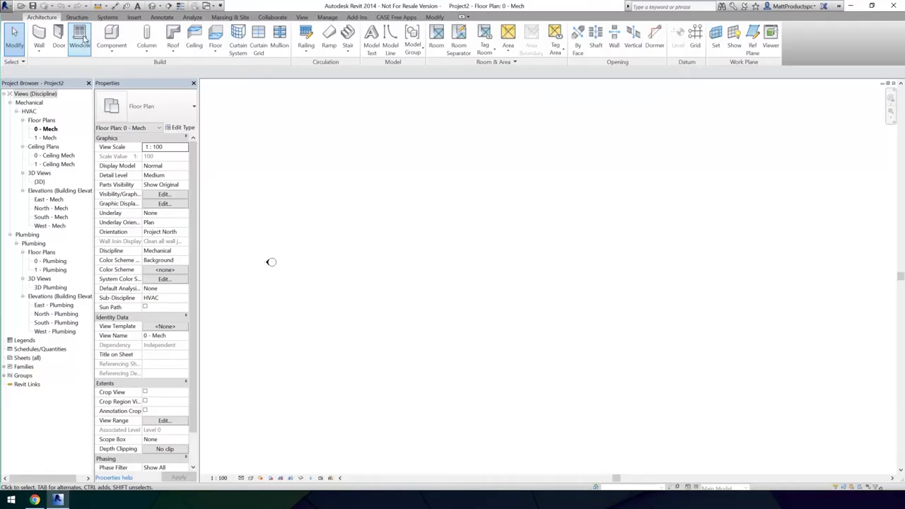
{"action": "left_click", "coordinate": [434, 17]}
{"action": "left_click", "coordinate": [71, 39]}
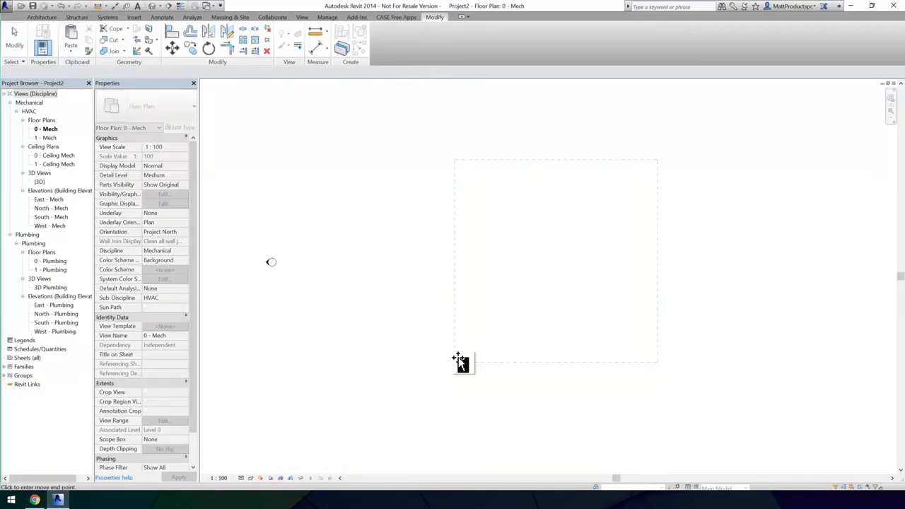
{"action": "left_click", "coordinate": [459, 357]}
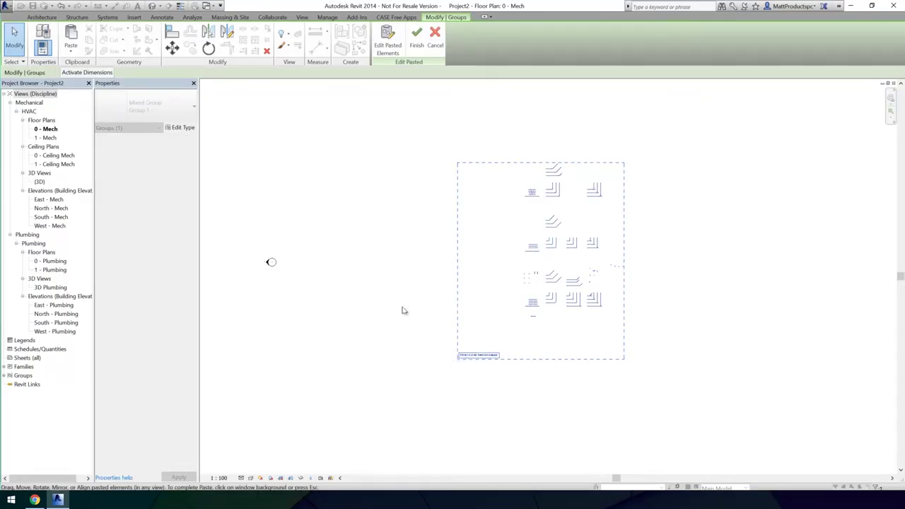
Step: Delete the pasted KELOX group and finish the paste session
{"action": "left_click", "coordinate": [267, 52]}
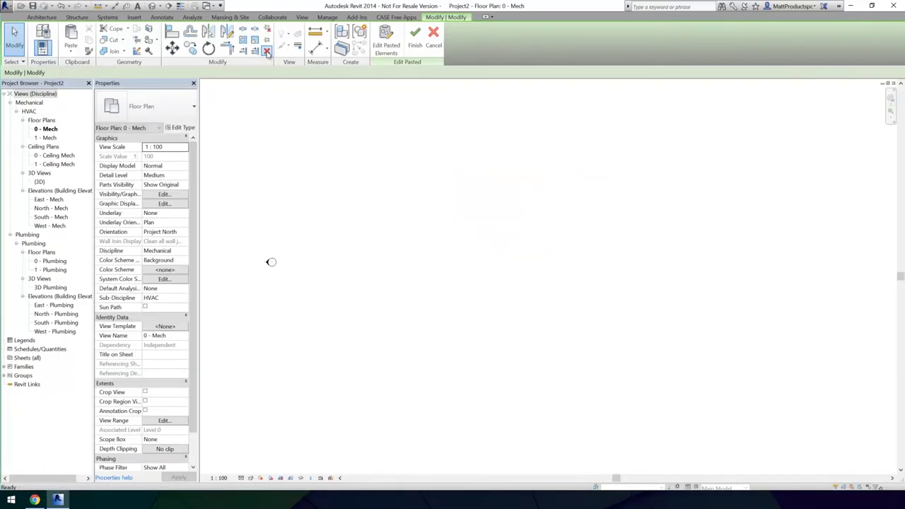
{"action": "left_click", "coordinate": [414, 41]}
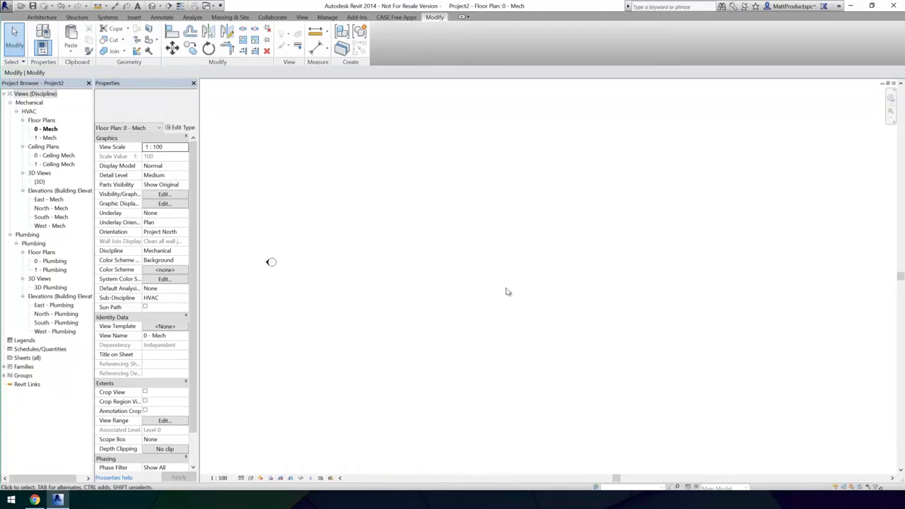
Step: Expand Families to show the Ke Kelit pipe types and Kelox PROtec and Ultrax pipe fittings
{"action": "left_click", "coordinate": [9, 367]}
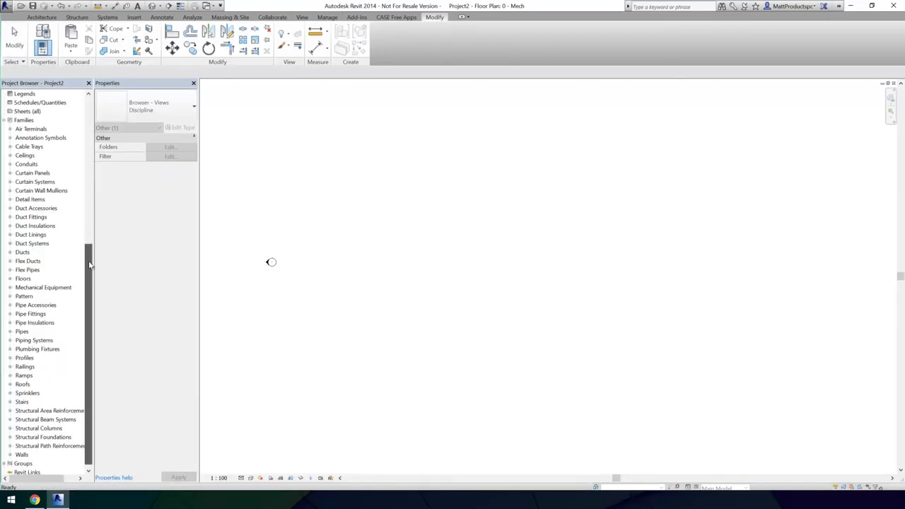
{"action": "left_click_drag", "start_coordinate": [90, 264], "coordinate": [89, 285]}
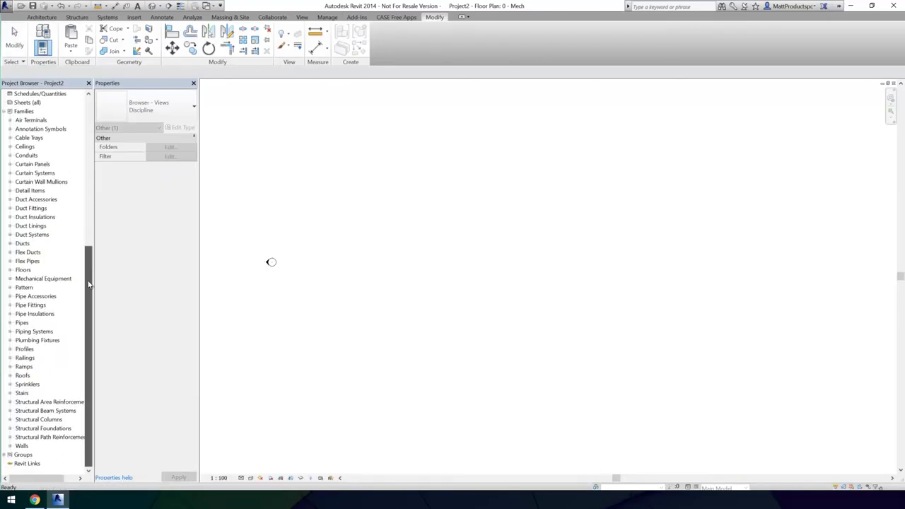
{"action": "left_click", "coordinate": [10, 324]}
{"action": "left_click", "coordinate": [16, 332]}
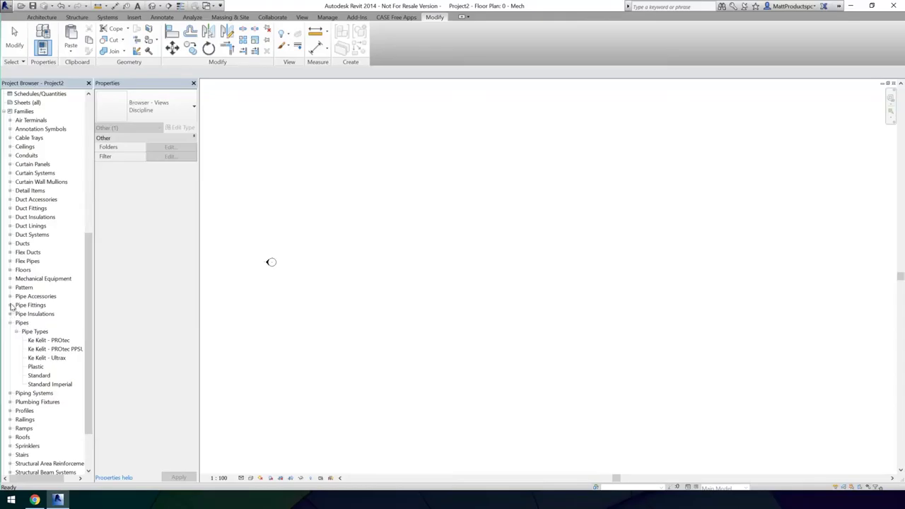
{"action": "left_click", "coordinate": [10, 305]}
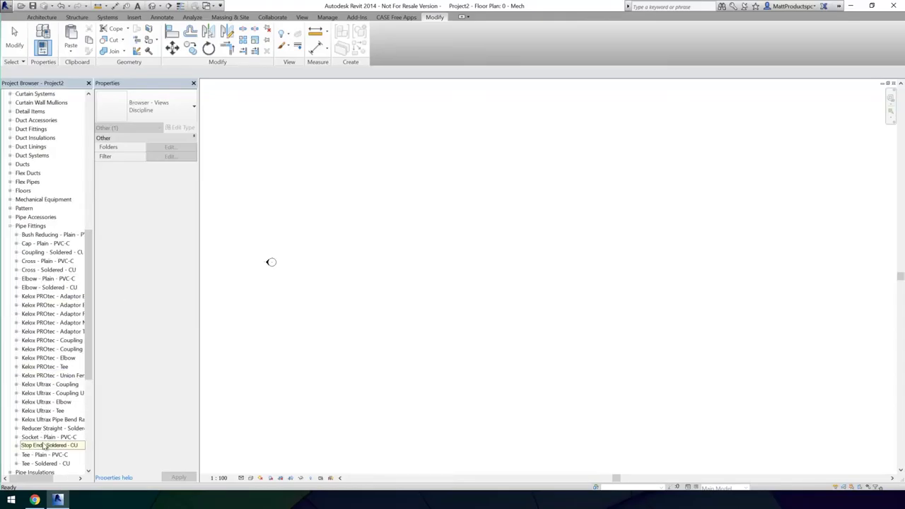
{"action": "left_click", "coordinate": [444, 324]}
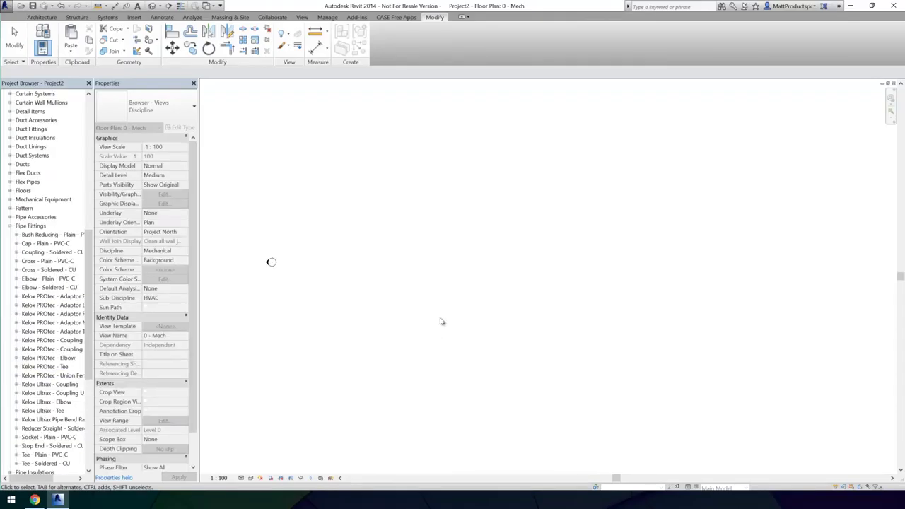
Step: Draw a stepped three-point Ke Kelit - PROtec pipe run in the 0 - Mech plan
{"action": "left_click", "coordinate": [109, 18]}
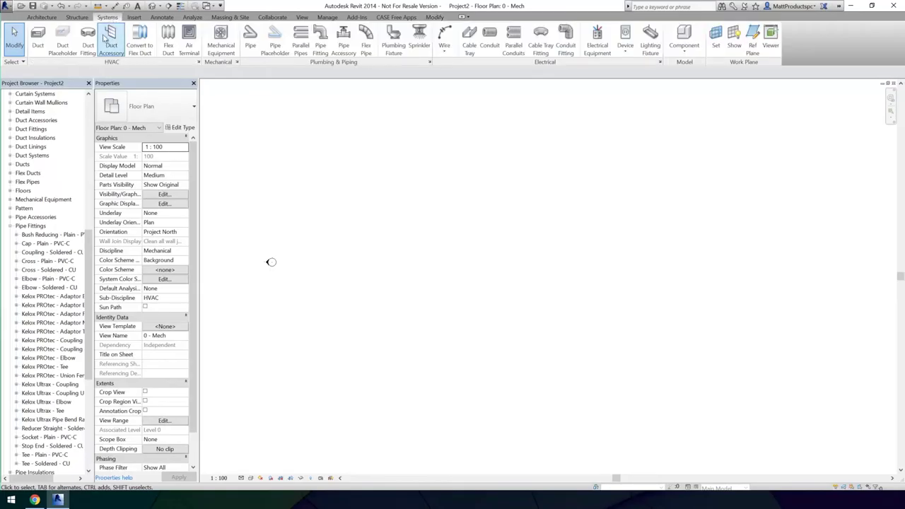
{"action": "left_click", "coordinate": [250, 39]}
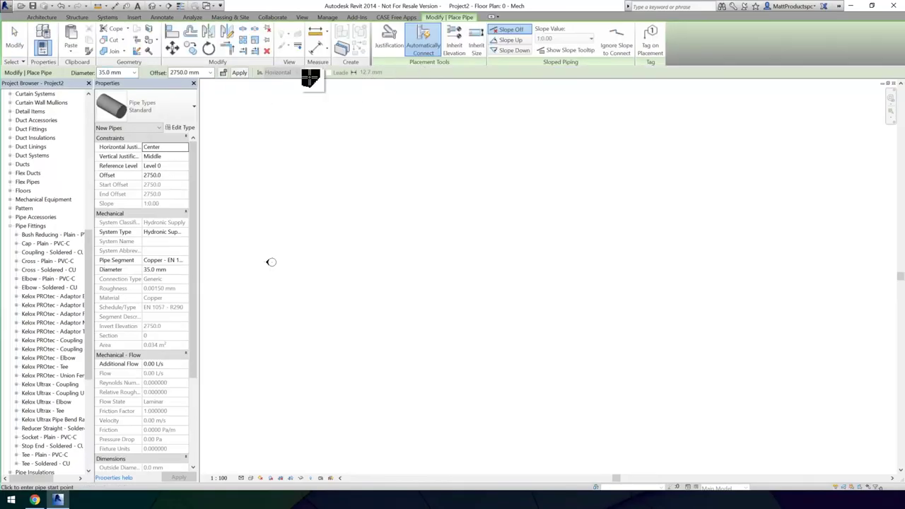
{"action": "left_click", "coordinate": [133, 107]}
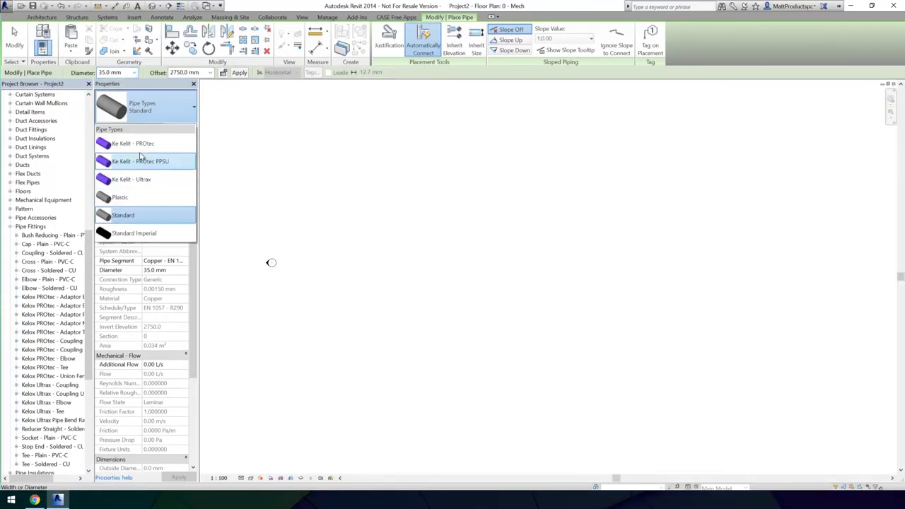
{"action": "left_click", "coordinate": [140, 148]}
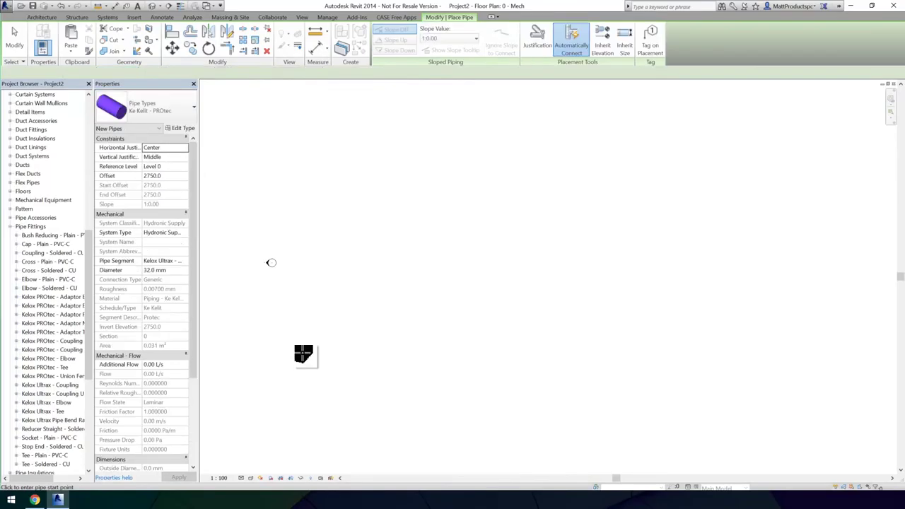
{"action": "left_click", "coordinate": [388, 279]}
{"action": "left_click", "coordinate": [388, 253]}
{"action": "left_click", "coordinate": [422, 253]}
{"action": "key", "text": "Escape"}
{"action": "key", "text": "Escape"}
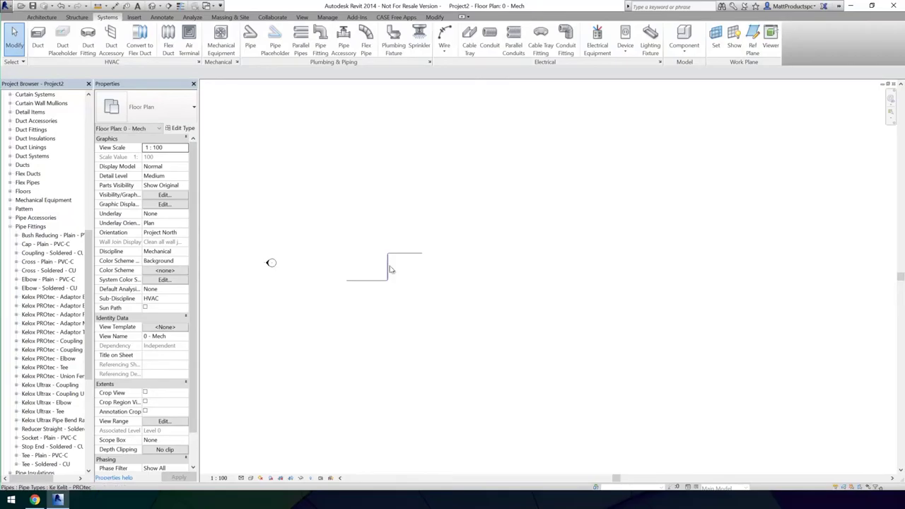
Step: Set the view to Fine detail level with thin lines and inspect the vertical pipe segment
{"action": "scroll", "coordinate": [399, 285], "scroll_direction": "up", "scroll_amount": 4}
{"action": "left_click", "coordinate": [242, 479]}
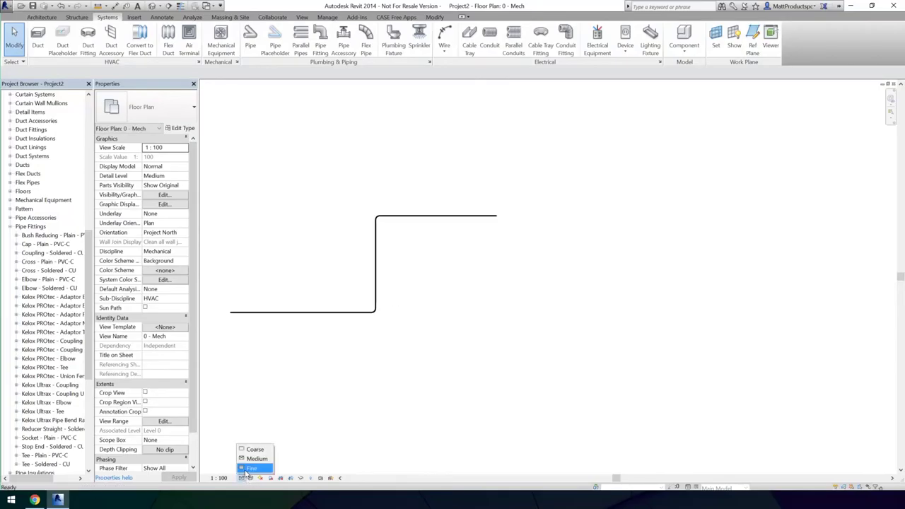
{"action": "left_click", "coordinate": [249, 469]}
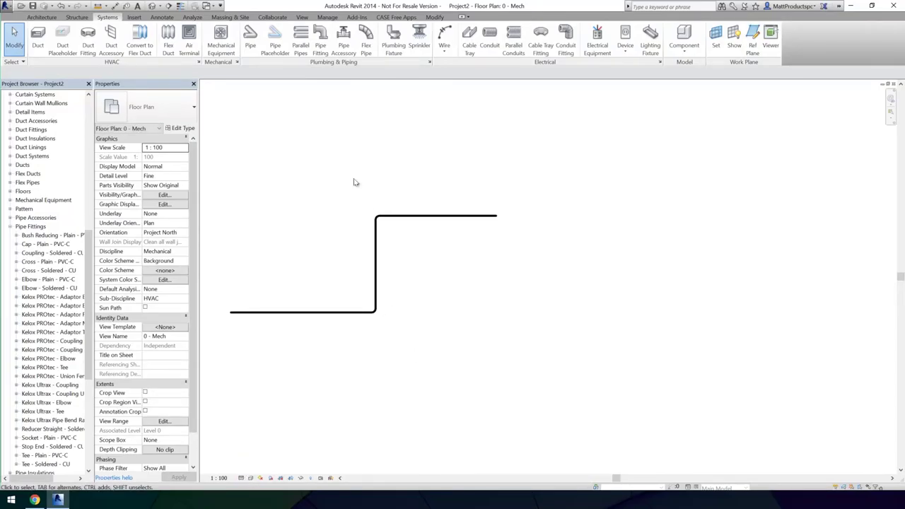
{"action": "left_click", "coordinate": [181, 6]}
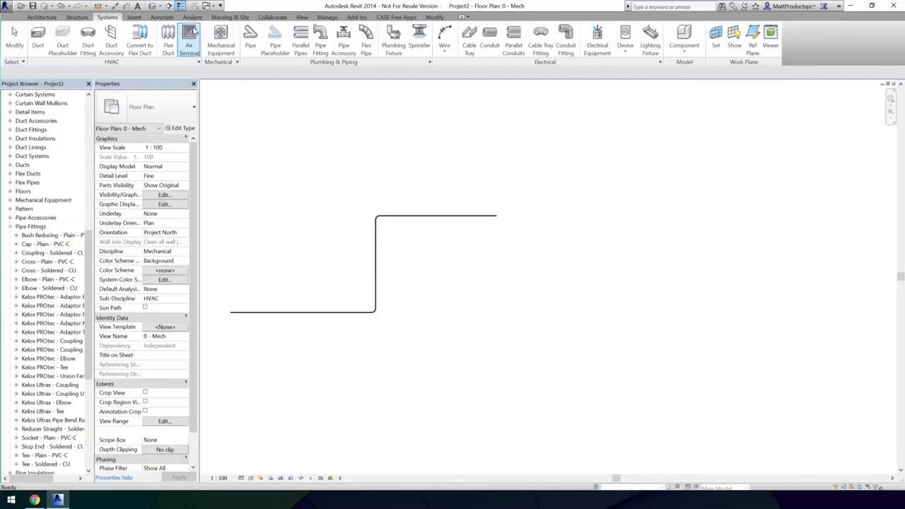
{"action": "left_click", "coordinate": [377, 273]}
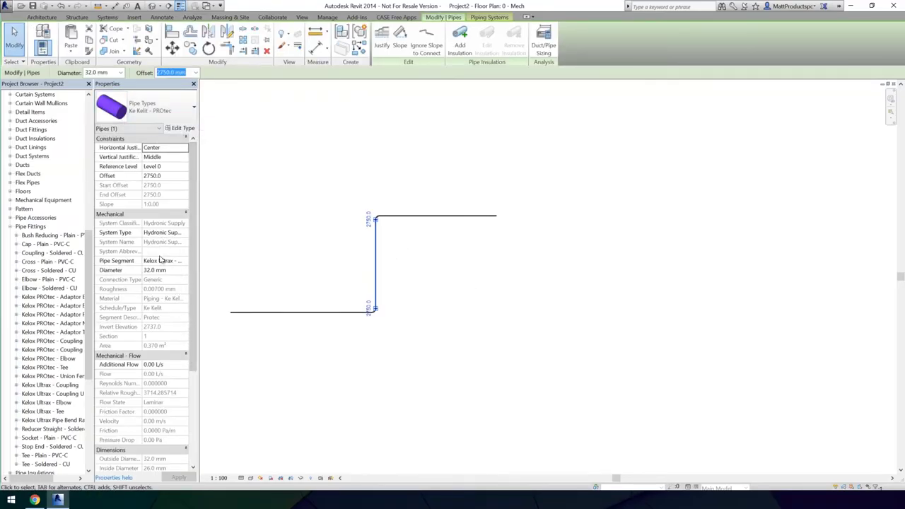
{"action": "left_click_drag", "start_coordinate": [190, 284], "coordinate": [197, 248]}
{"action": "left_click", "coordinate": [434, 312]}
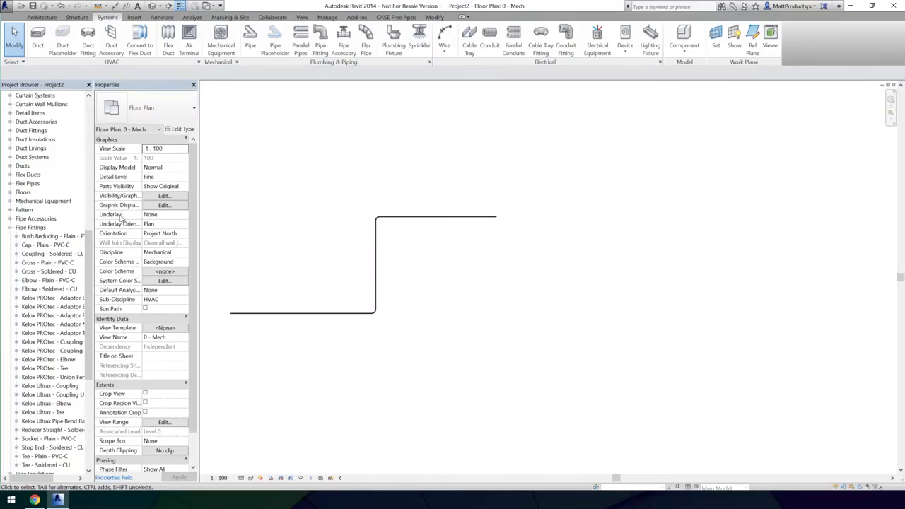
{"action": "left_click_drag", "start_coordinate": [90, 263], "coordinate": [89, 163]}
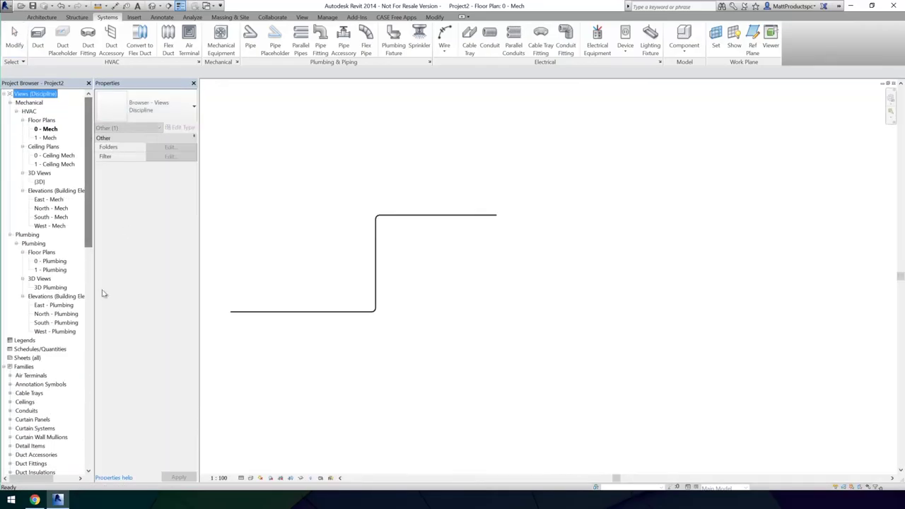
Step: Copy the five Ke Kelit schedules from the KELOX Multilayer project to the clipboard
{"action": "left_click", "coordinate": [405, 337]}
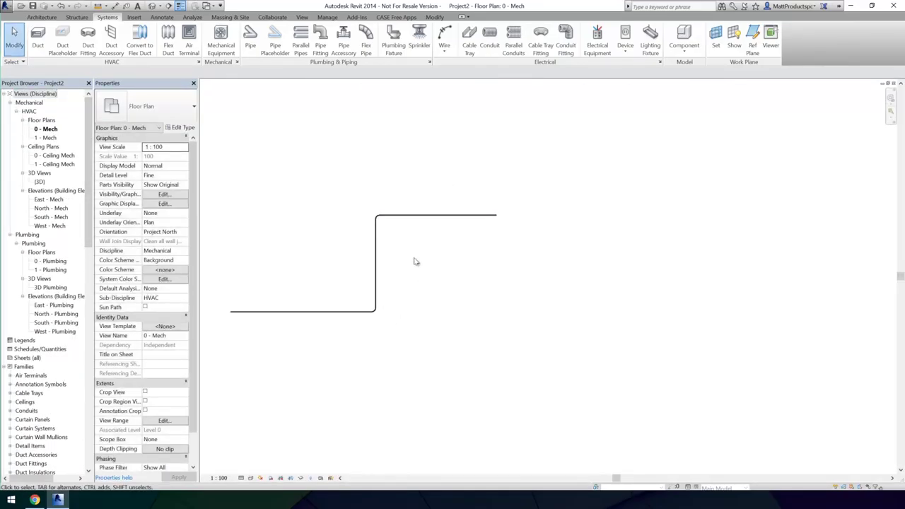
{"action": "left_click", "coordinate": [211, 6]}
{"action": "left_click", "coordinate": [241, 31]}
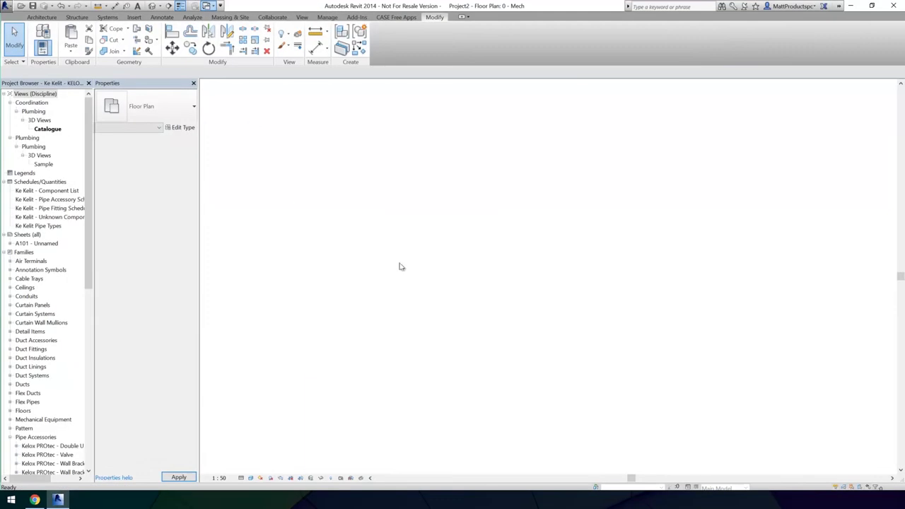
{"action": "left_click", "coordinate": [34, 191]}
{"action": "left_click", "coordinate": [45, 226], "text": "shift"}
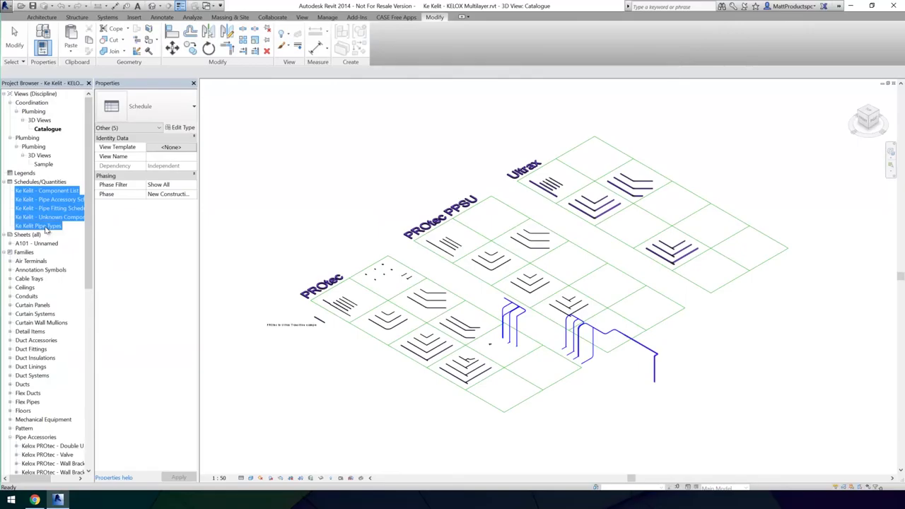
{"action": "right_click", "coordinate": [46, 230]}
{"action": "left_click", "coordinate": [78, 244]}
Step: Return to Project2's 0 - Mech floor plan
{"action": "left_click", "coordinate": [287, 177]}
{"action": "left_click", "coordinate": [204, 5]}
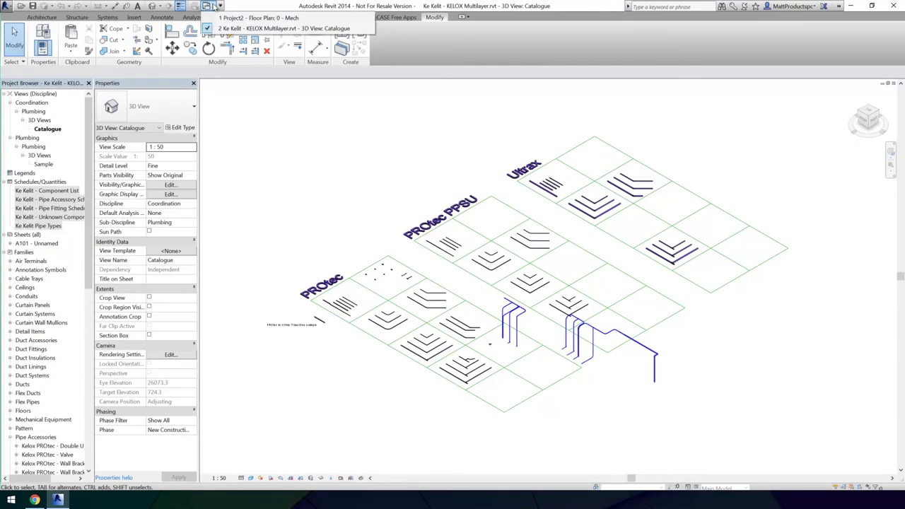
{"action": "left_click", "coordinate": [219, 17]}
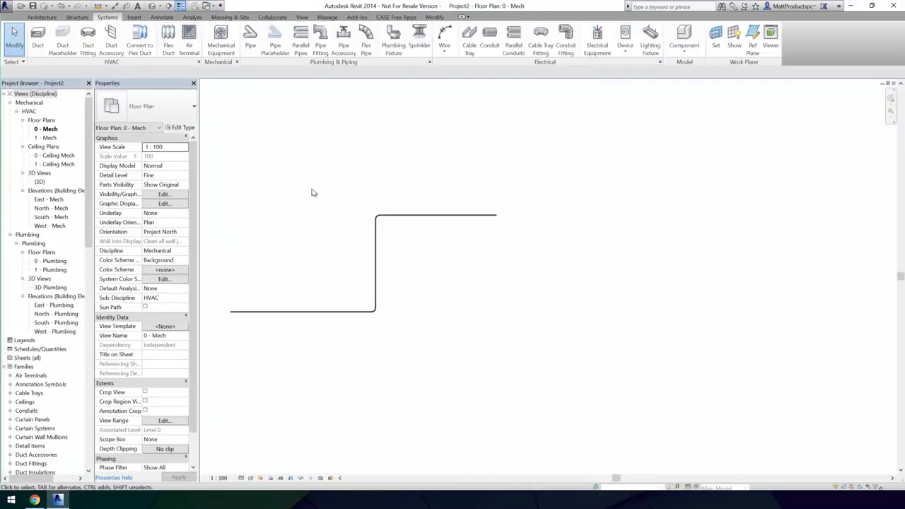
Step: Paste the five Ke Kelit schedules into Project2 and open Component List, then Unknown Components
{"action": "left_click", "coordinate": [375, 283]}
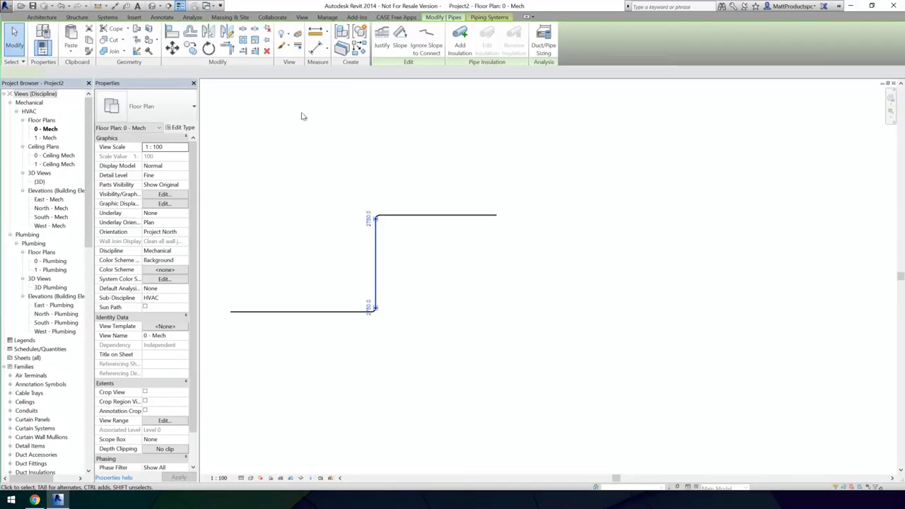
{"action": "left_click", "coordinate": [73, 40]}
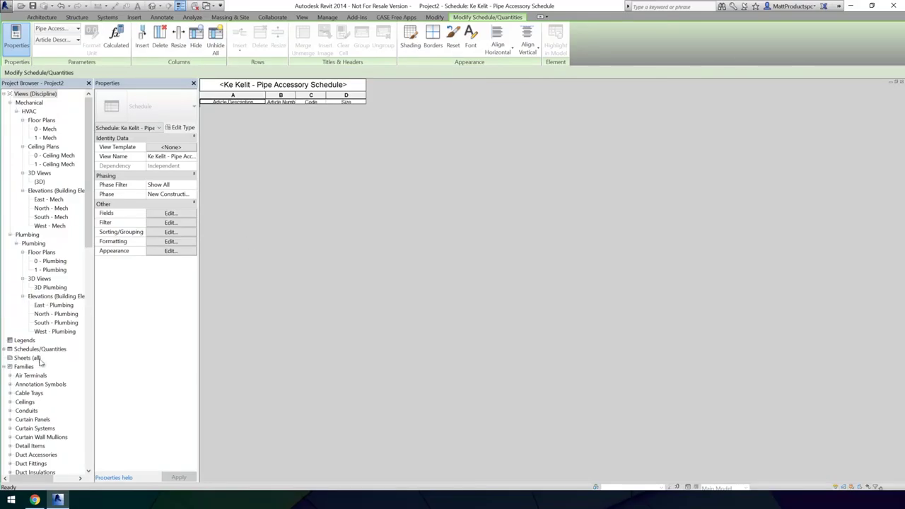
{"action": "left_click", "coordinate": [9, 350]}
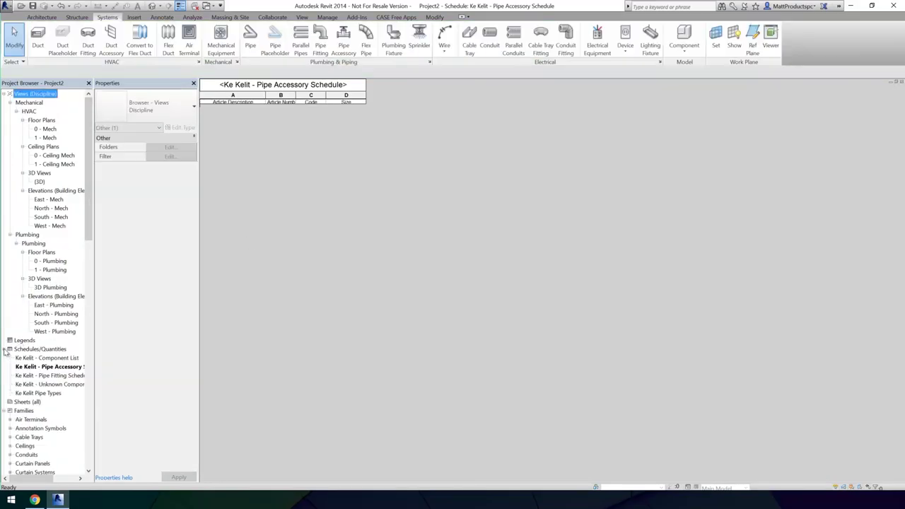
{"action": "double_click", "coordinate": [44, 358]}
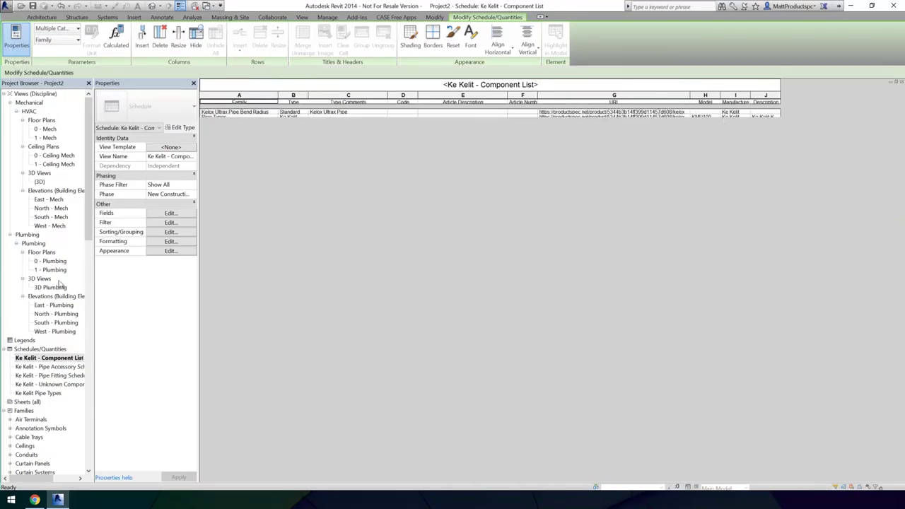
{"action": "double_click", "coordinate": [44, 385]}
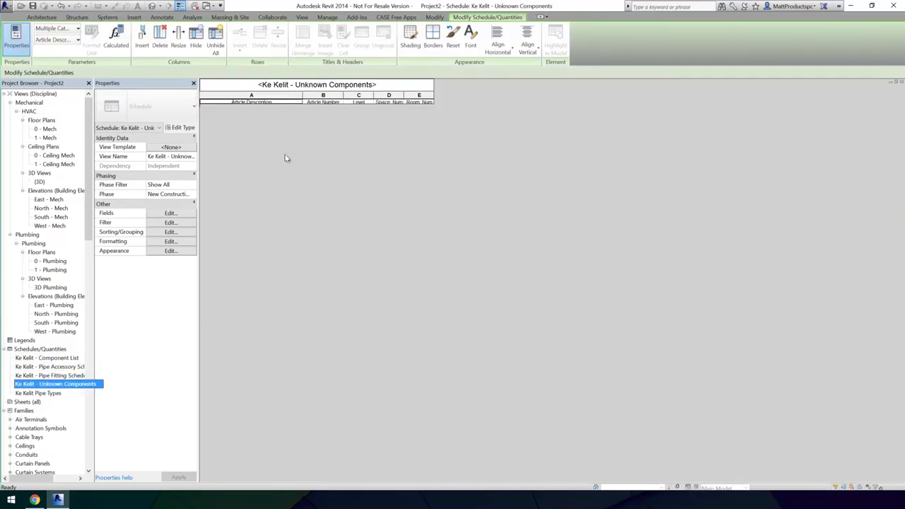